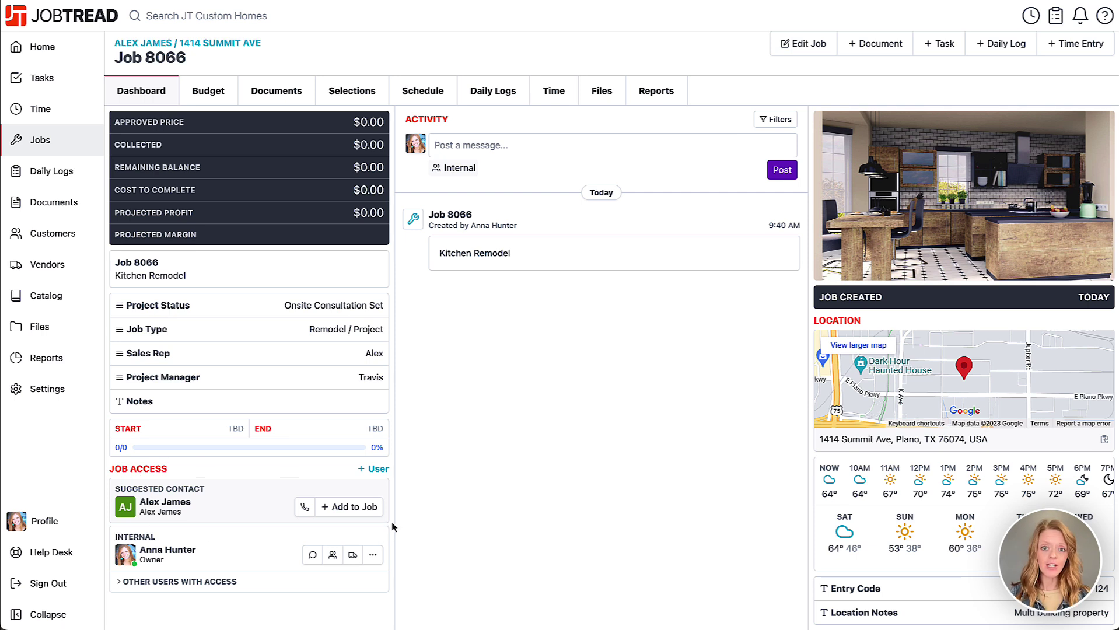
Add the suggested contact to Job 8066 as customer and tag them in a new post.
left_click(350, 507)
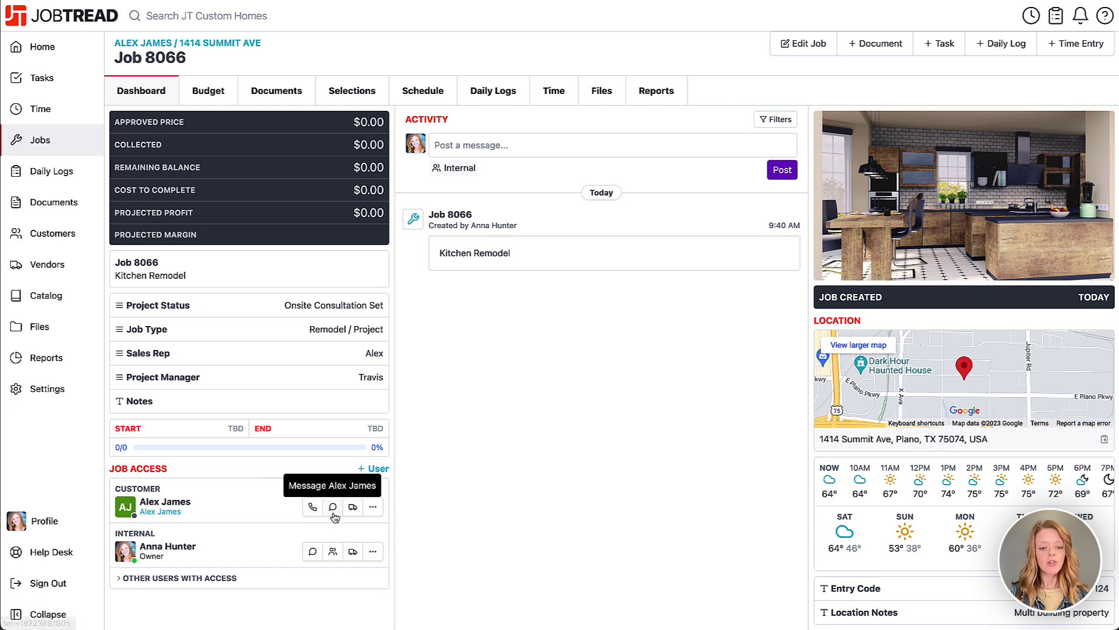
left_click(332, 507)
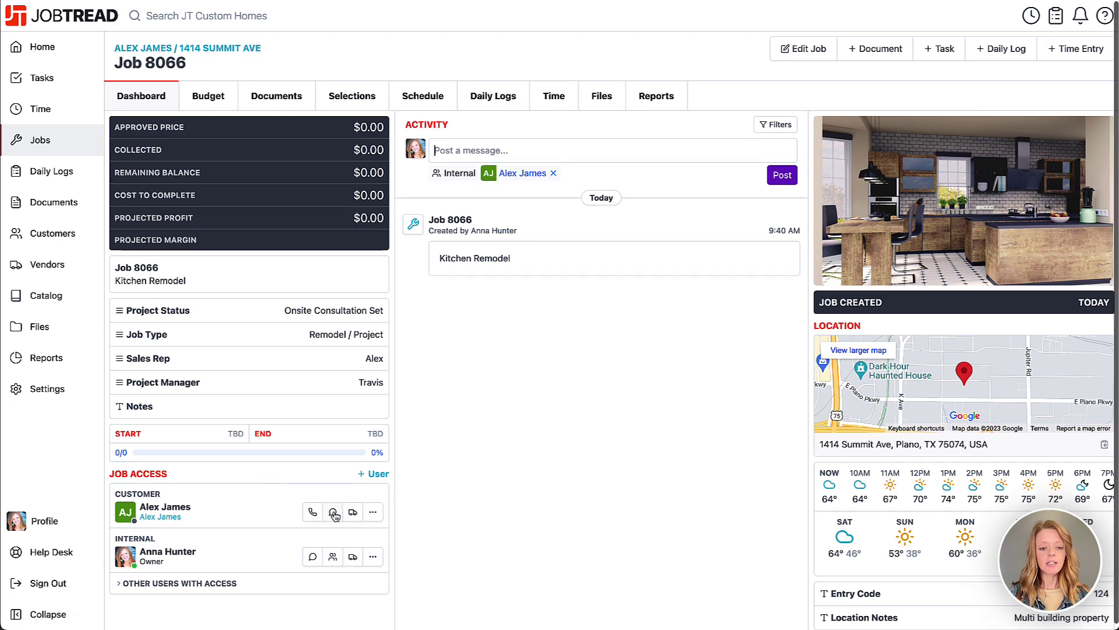
Change the customer's role to Customer with Full Schedule and save it.
left_click(374, 514)
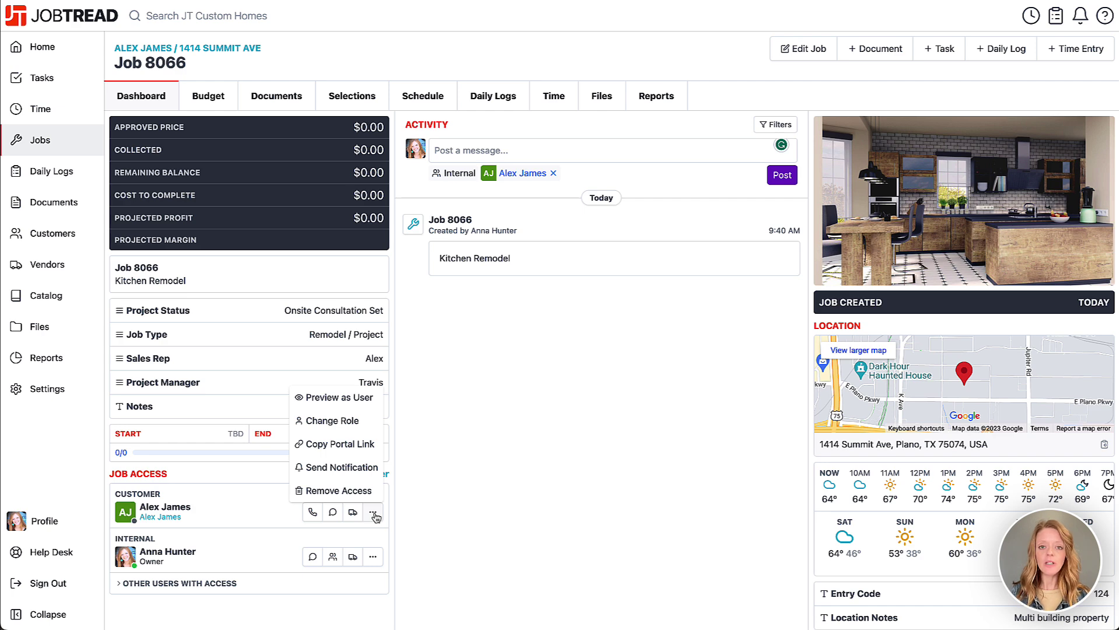
left_click(349, 421)
left_click(512, 128)
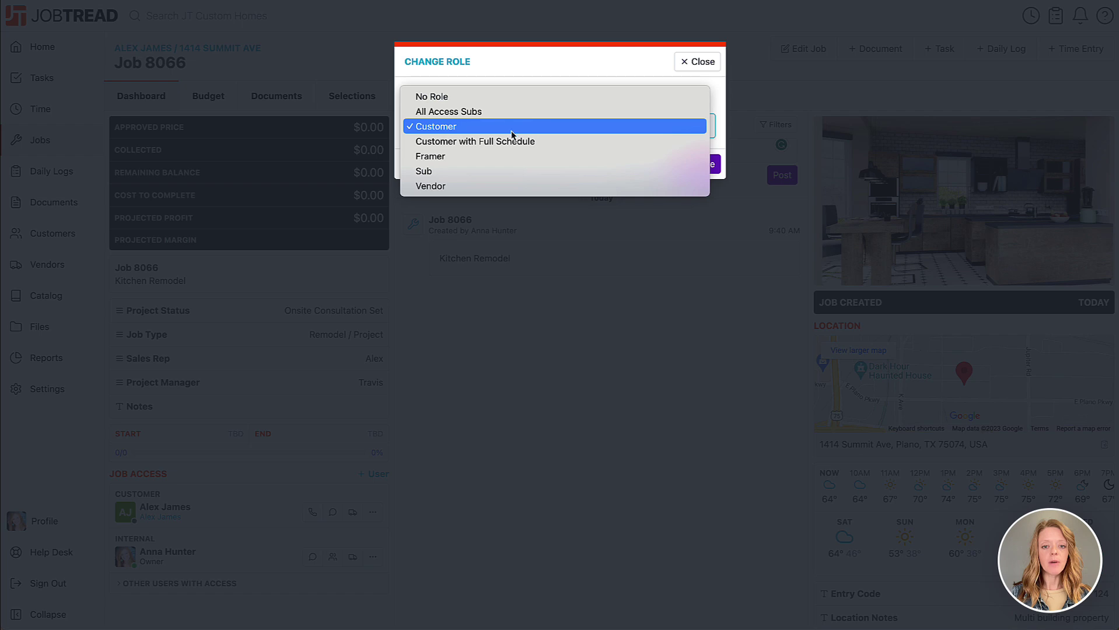
left_click(513, 146)
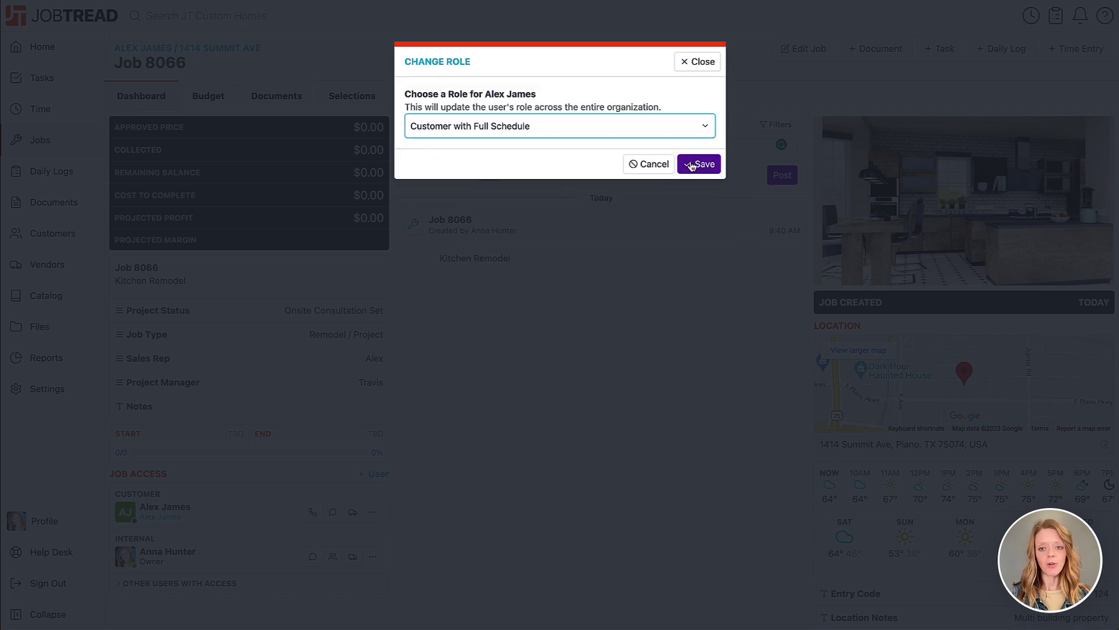
left_click(690, 166)
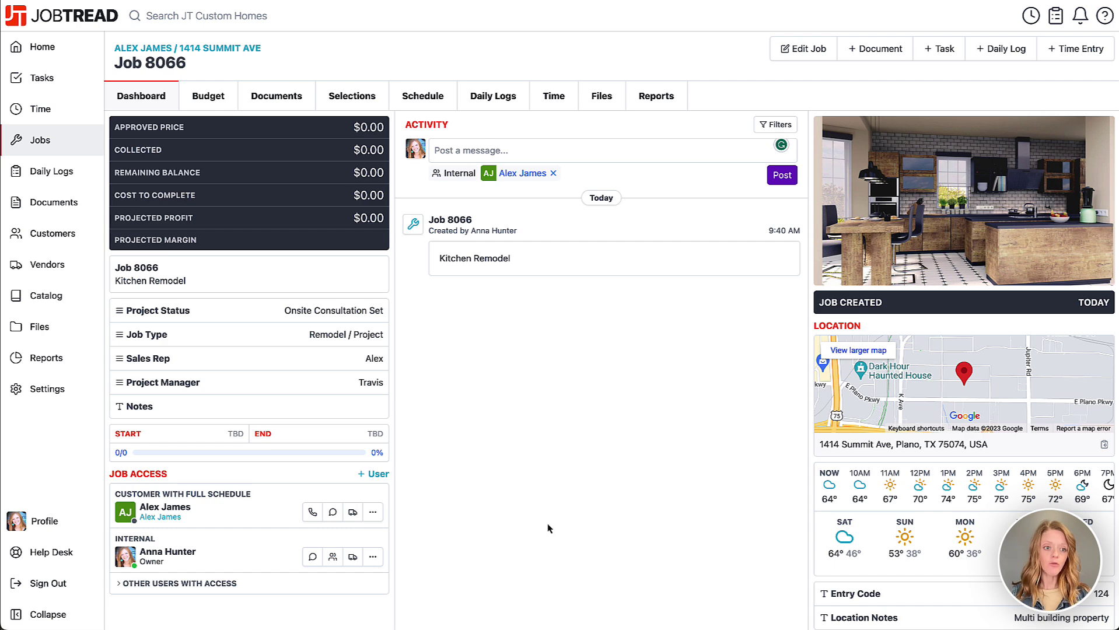
Search the jobs list for 232 and open Custom New Build in Dallas, TX.
left_click(40, 140)
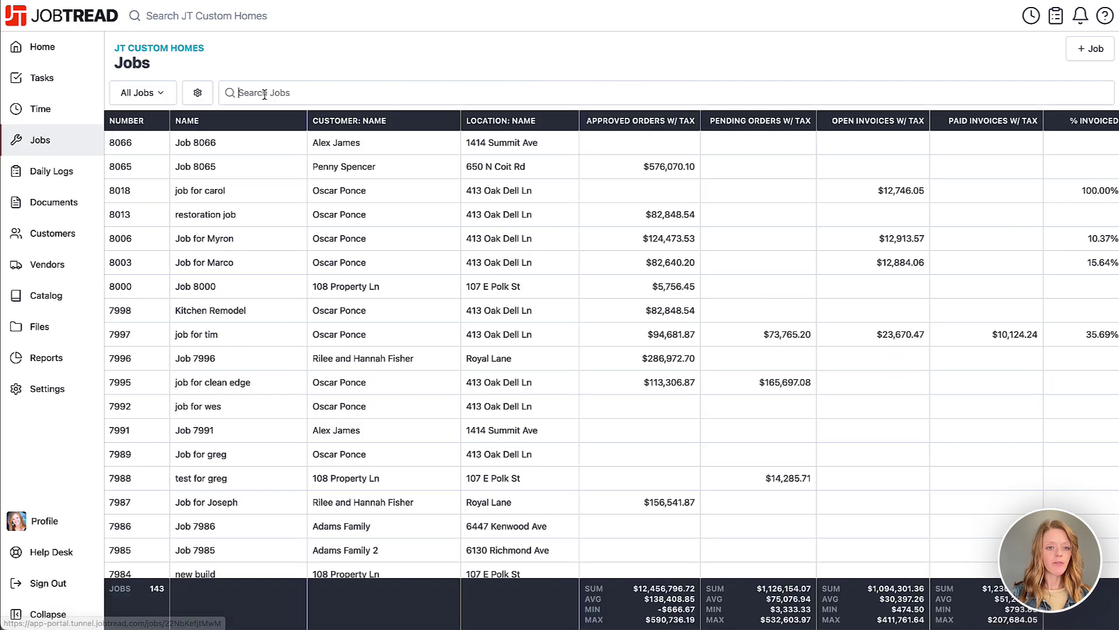
left_click(265, 94)
type("232")
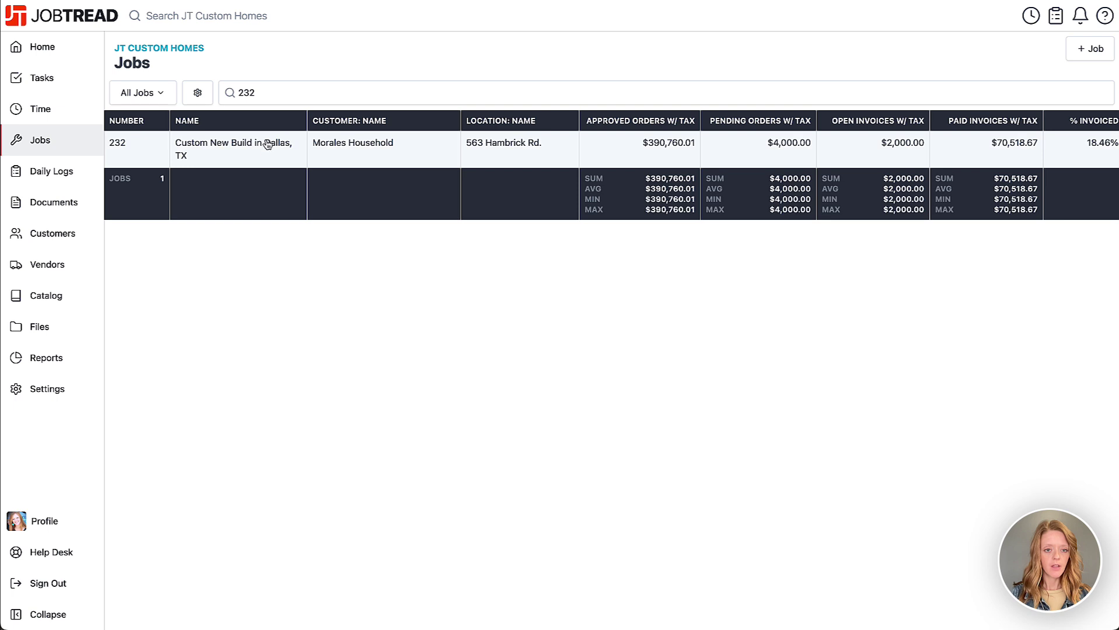
left_click(268, 163)
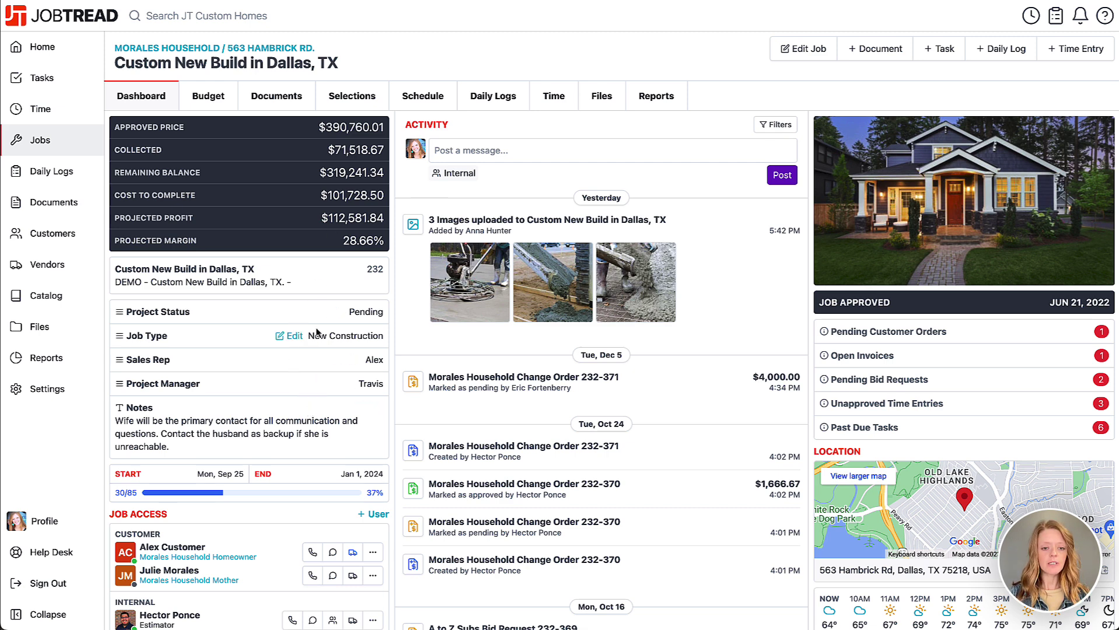
left_click(329, 313)
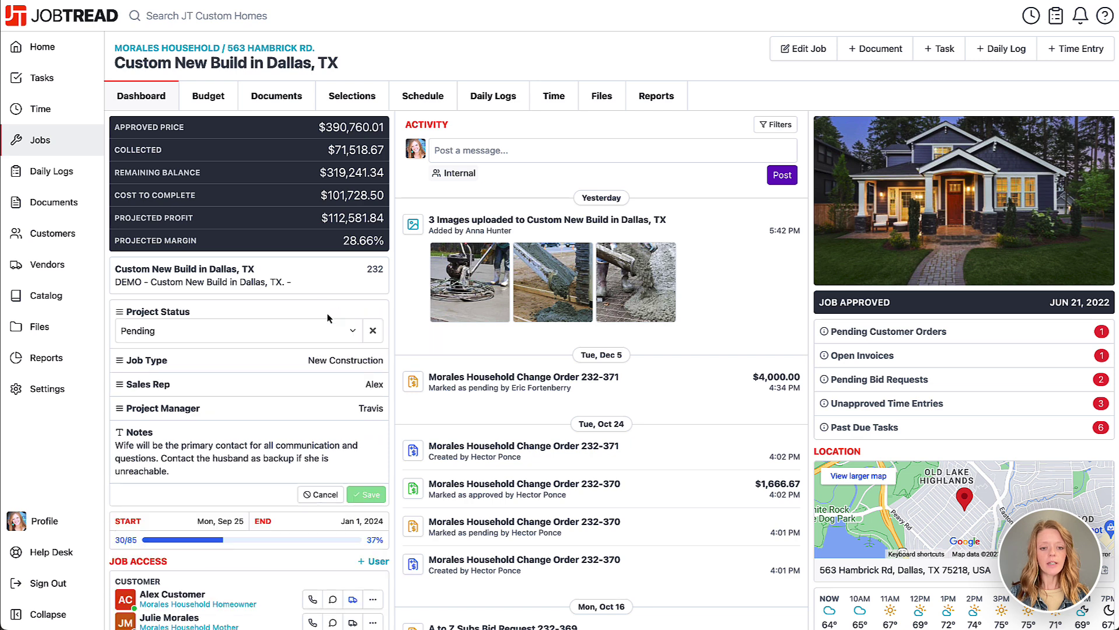
left_click(373, 331)
left_click(320, 494)
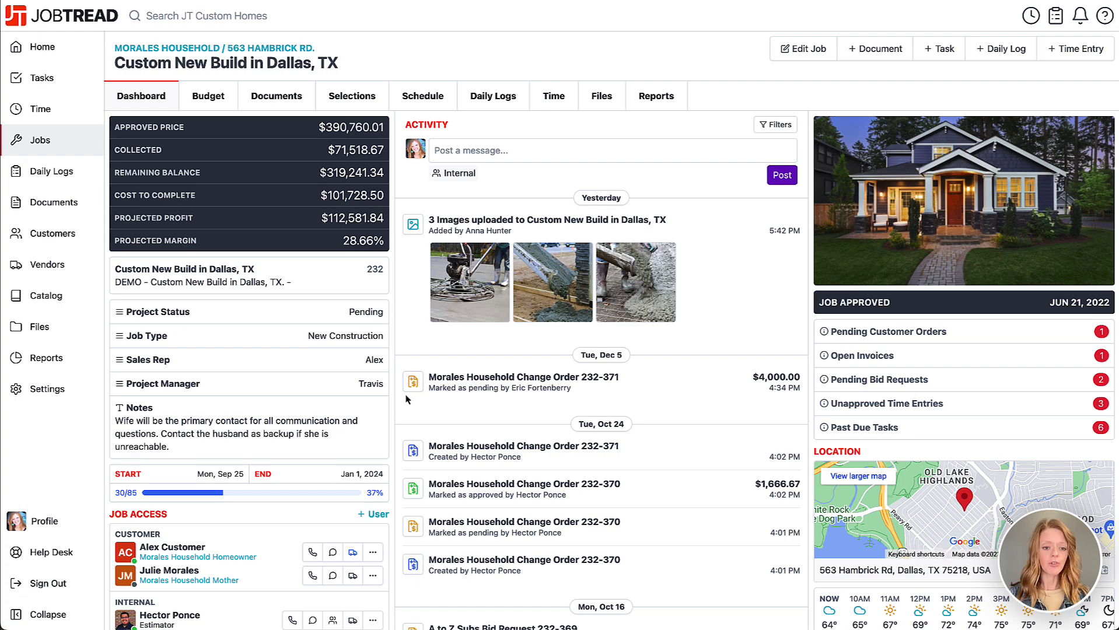
Make the estimator in Job Access visible to both customer roles and vendor roles.
scroll(407, 400, "down", 7)
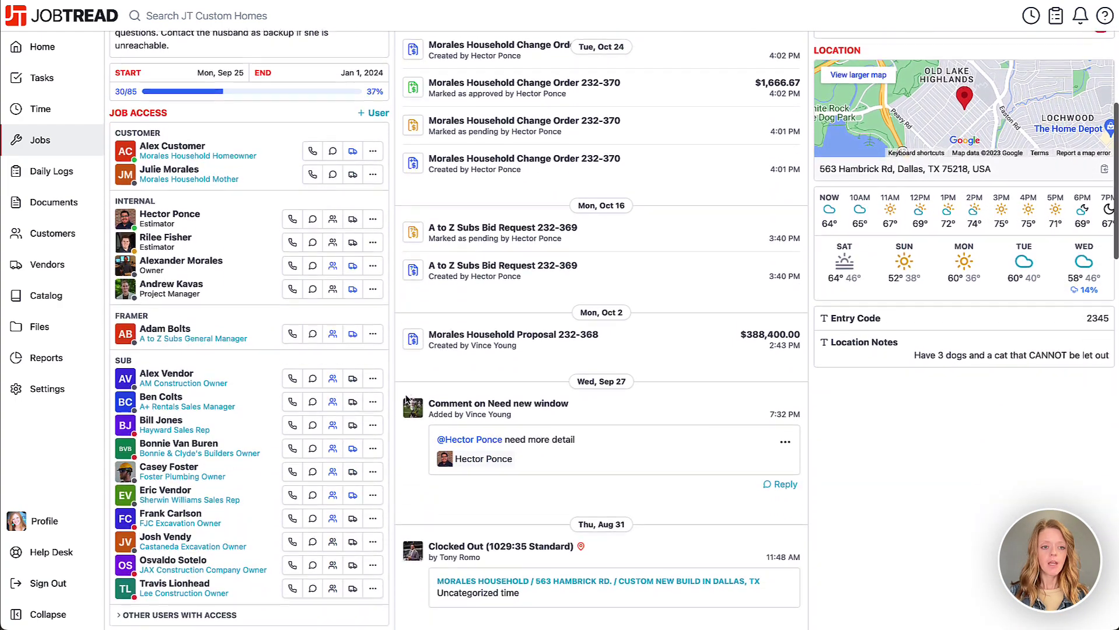
scroll(407, 399, "down", 2)
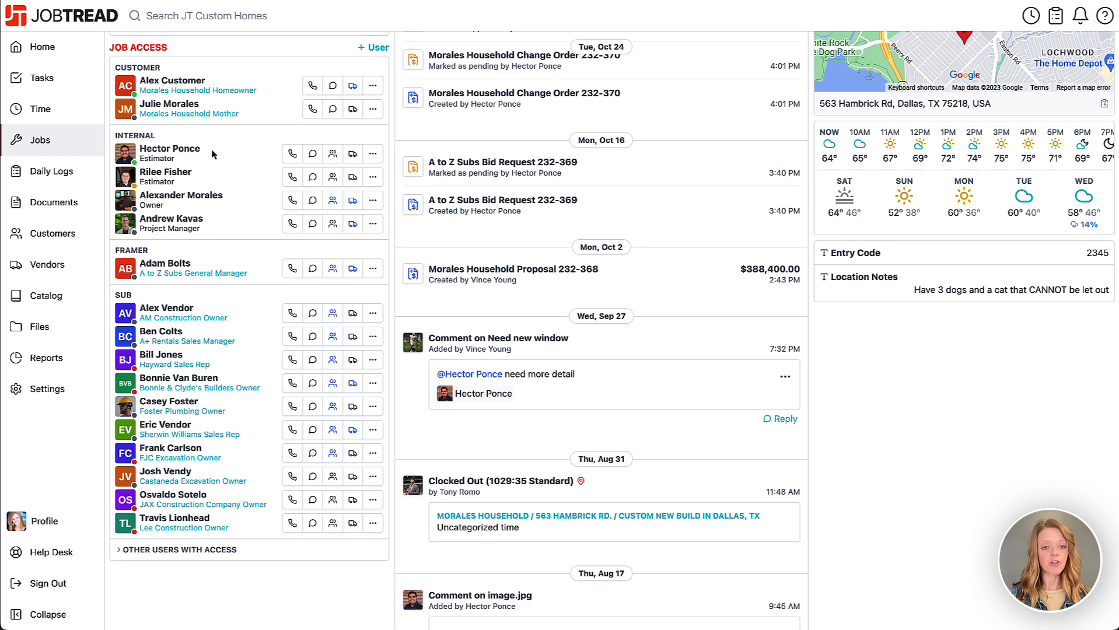
left_click(334, 154)
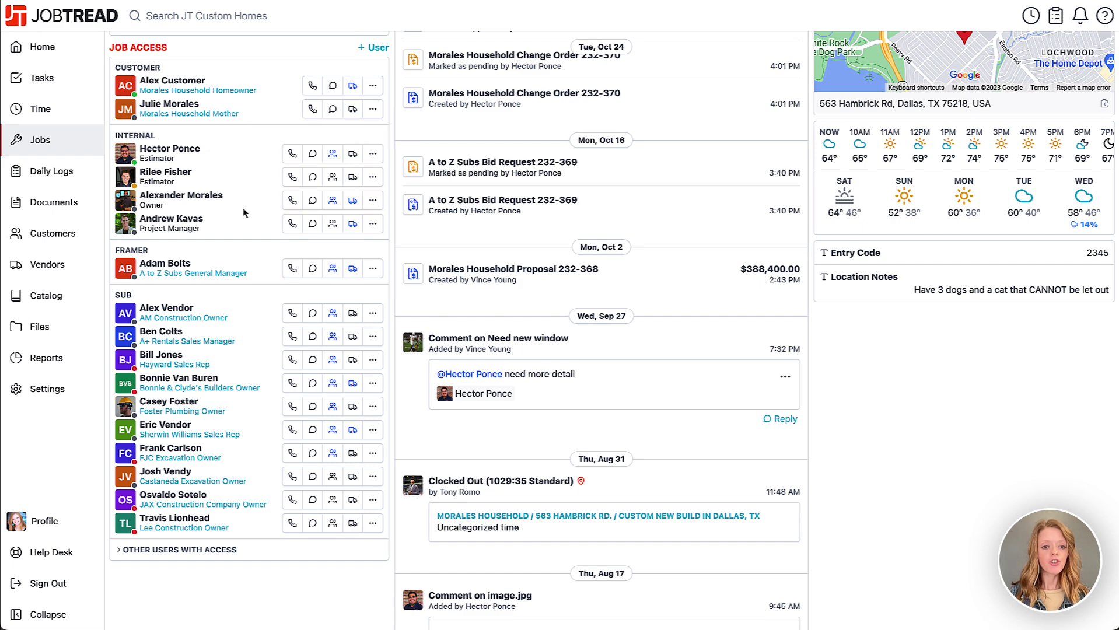
left_click(353, 156)
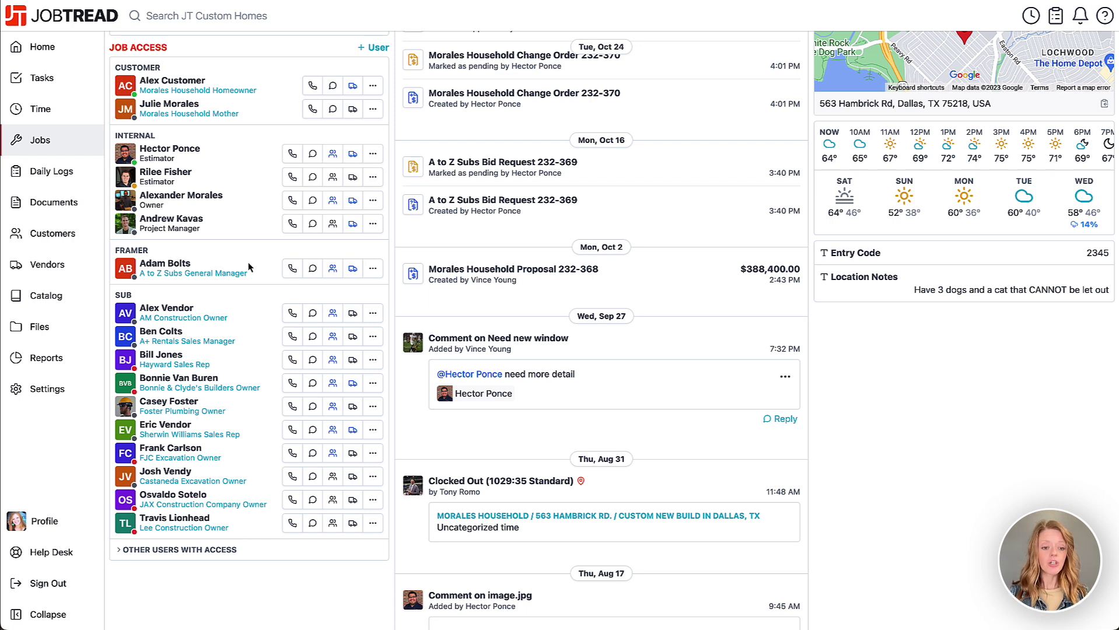
scroll(210, 537, "down", 2)
scroll(201, 569, "down", 4)
Expand Other Users With Access and add another project manager to the job.
left_click(119, 308)
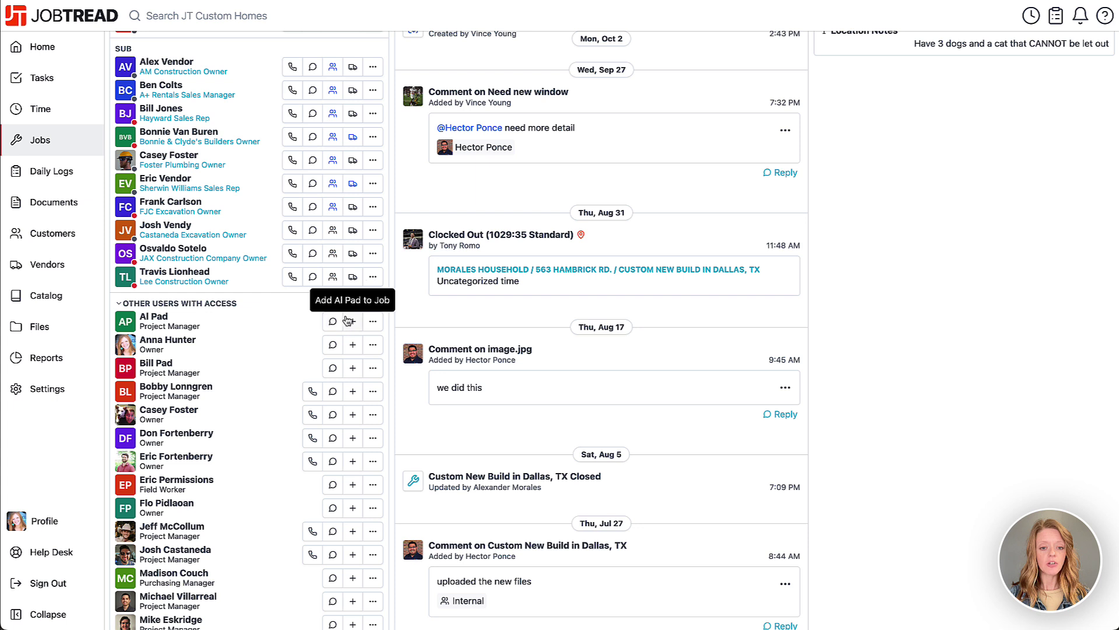
left_click(354, 369)
scroll(262, 345, "up", 5)
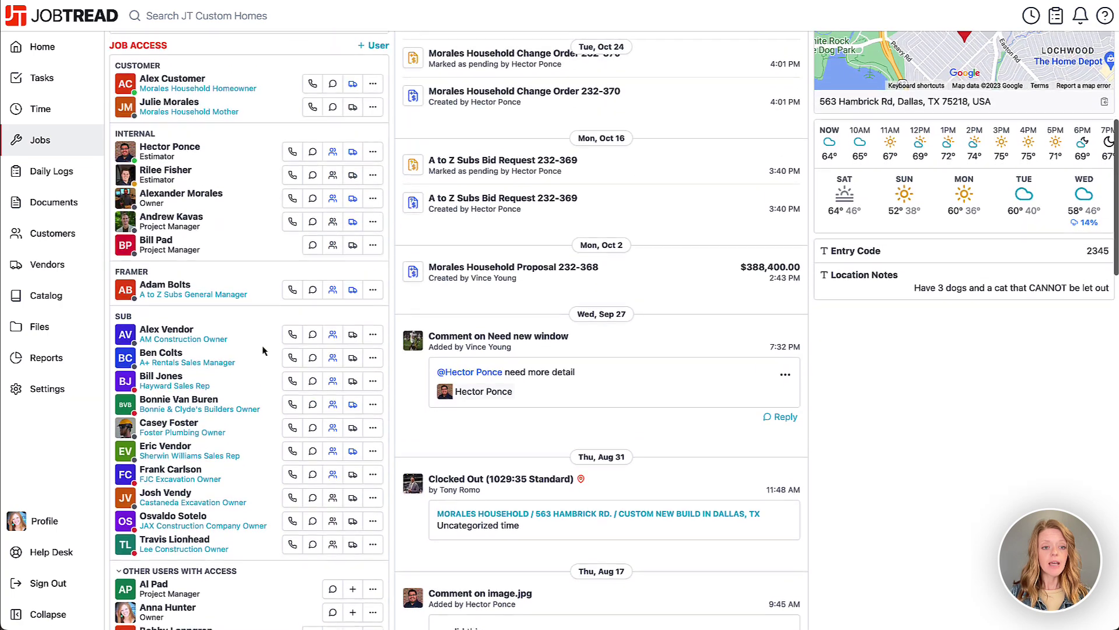
scroll(263, 349, "up", 1)
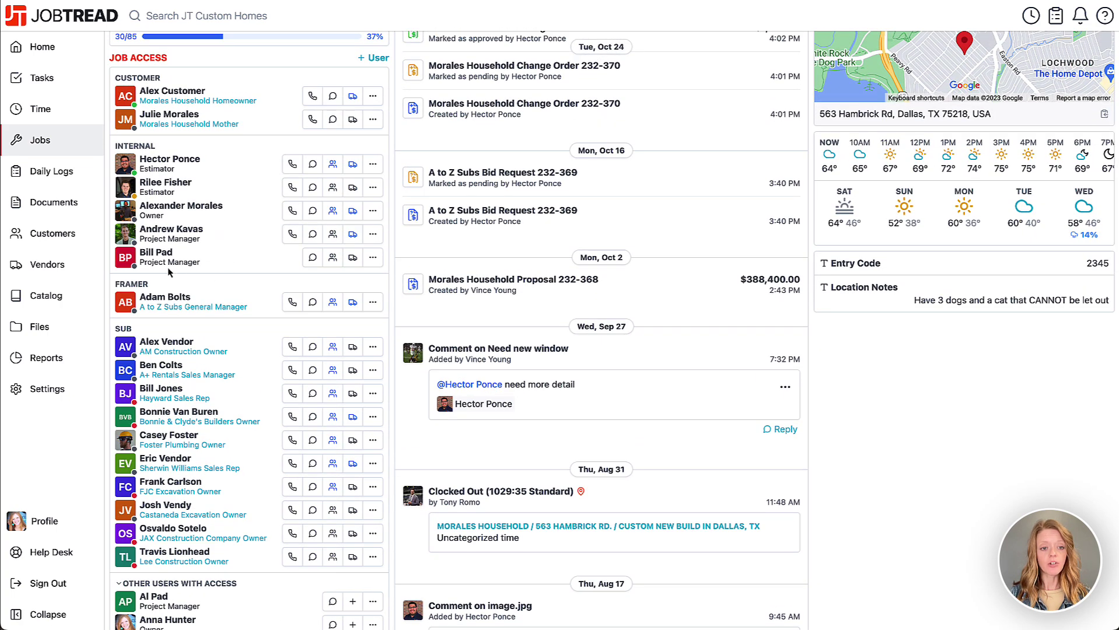
Collapse Other Users With Access and review the + User list without adding anyone.
left_click(192, 584)
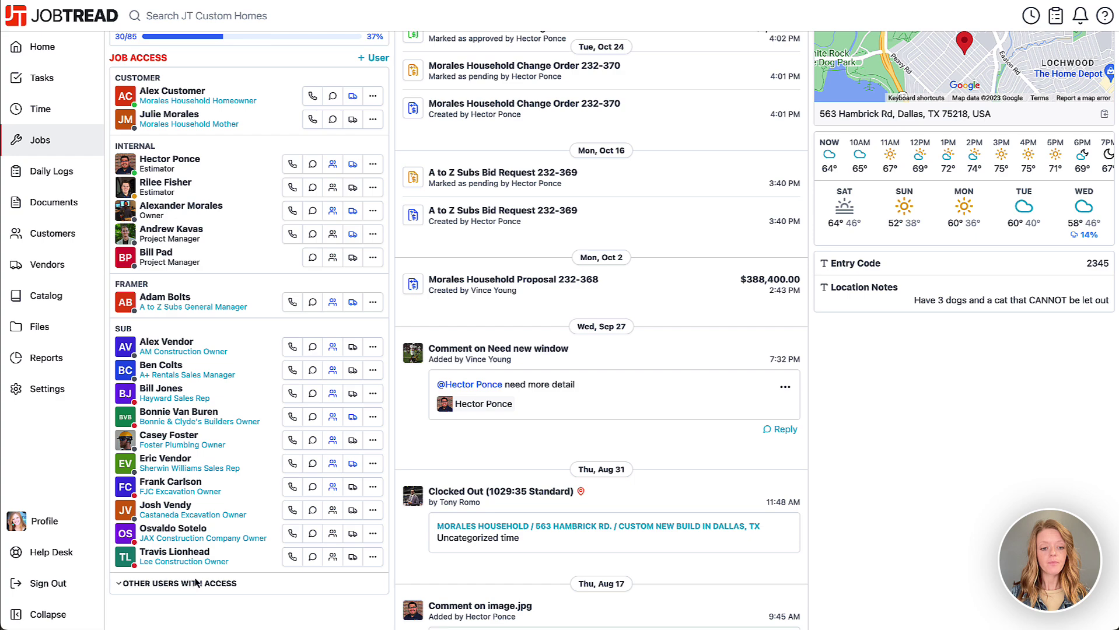
scroll(277, 375, "up", 1)
scroll(278, 374, "up", 3)
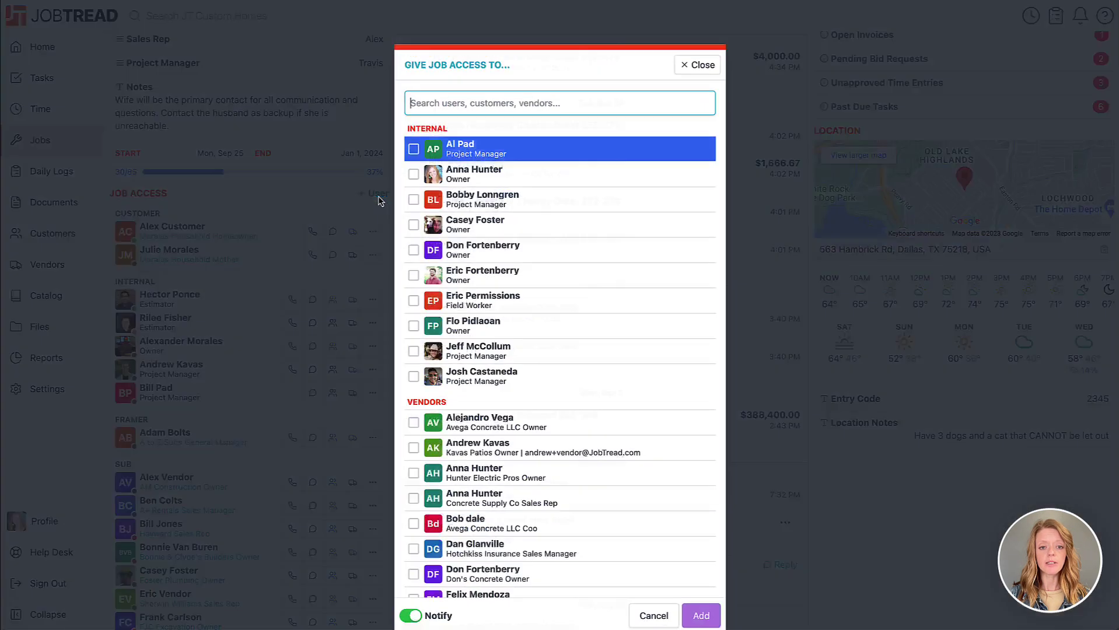
left_click(376, 195)
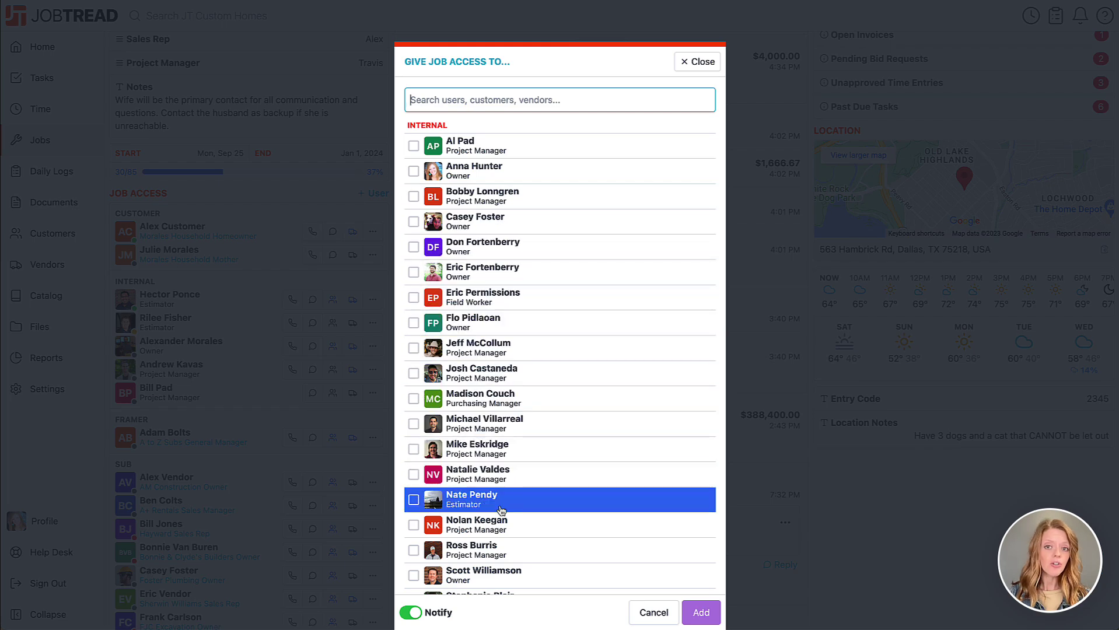
left_click(690, 63)
scroll(358, 297, "up", 5)
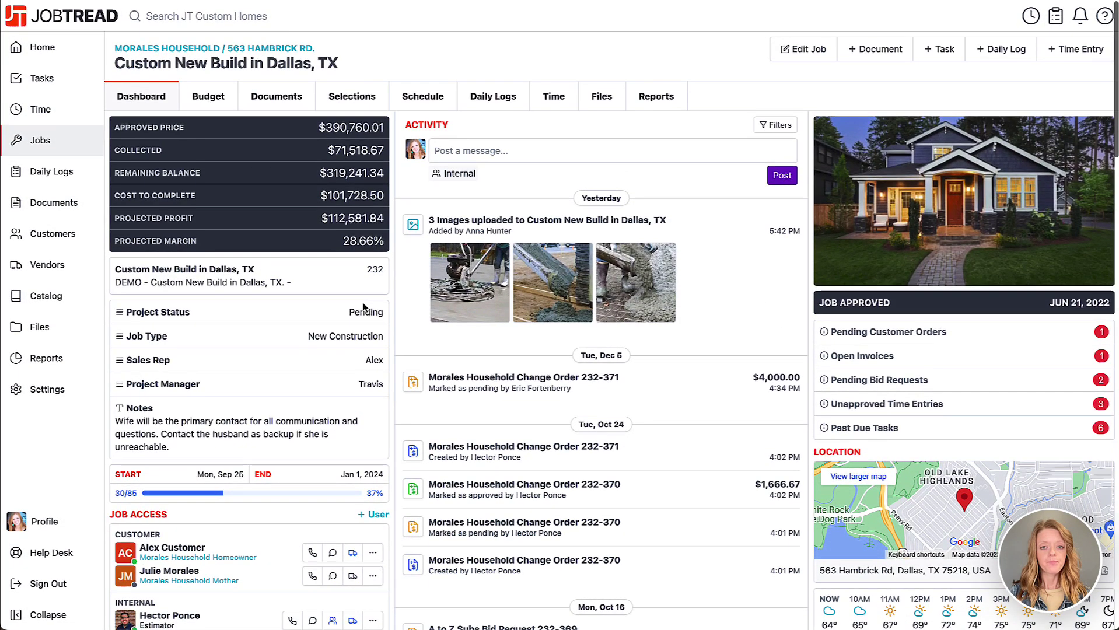
Bring up the actions menu for the homeowner customer in Job Access.
scroll(400, 272, "down", 7)
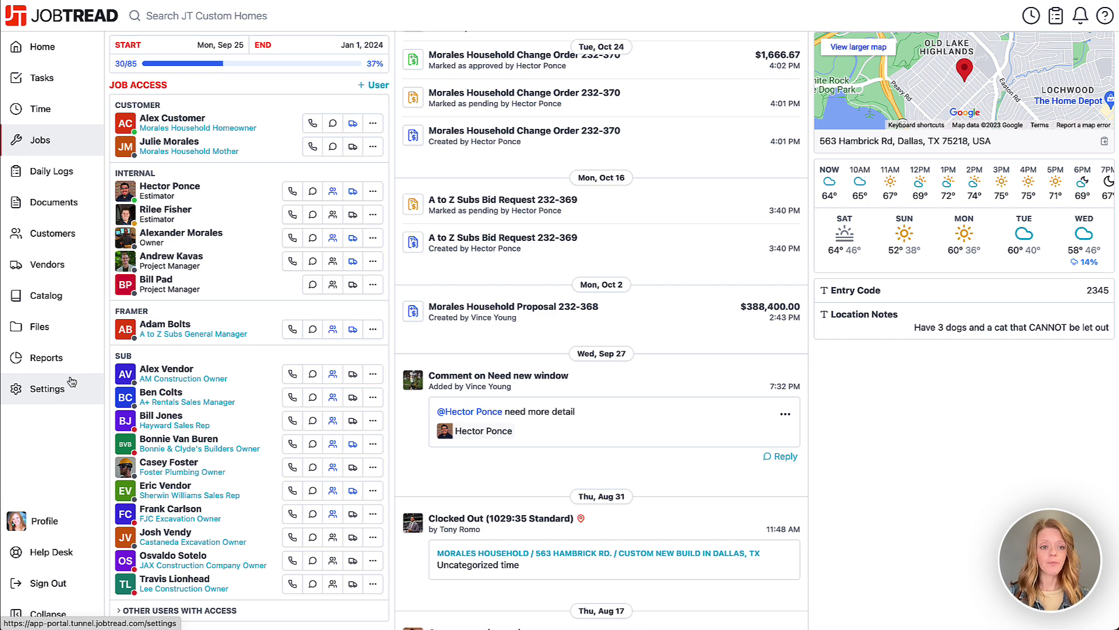
left_click(372, 127)
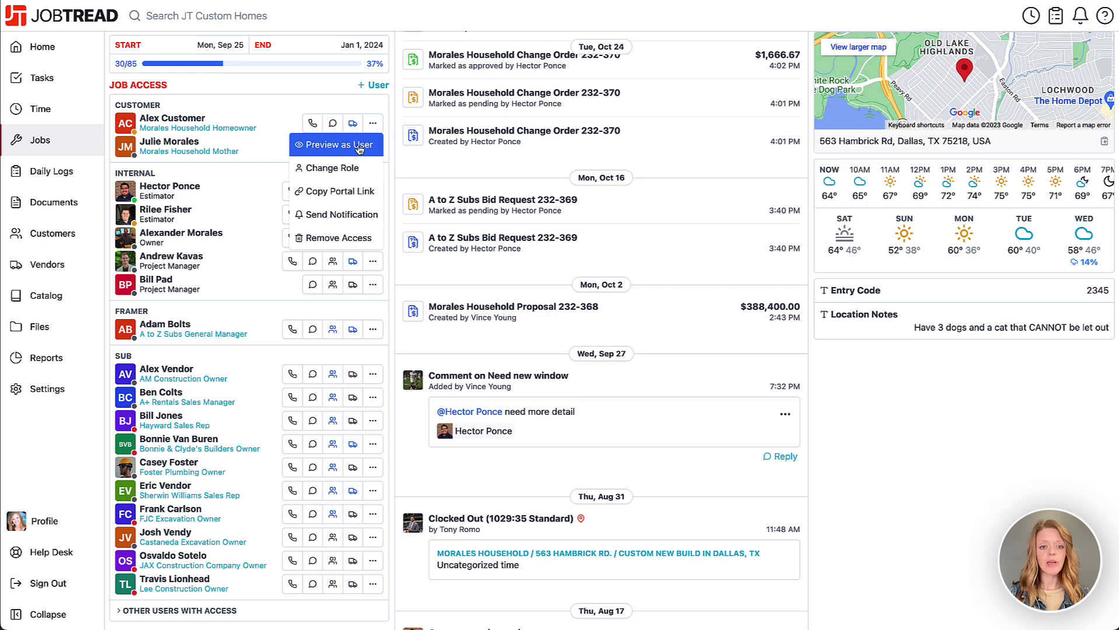
Preview the customer portal as the homeowner and look through its dashboard.
left_click(362, 146)
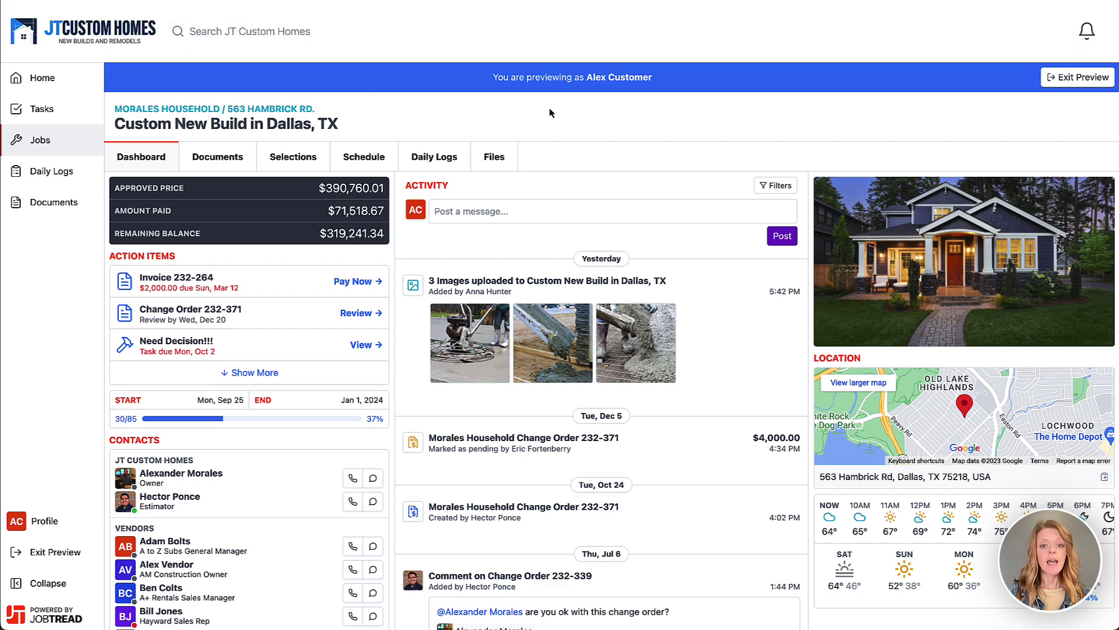
scroll(582, 123, "down", 3)
scroll(582, 123, "up", 3)
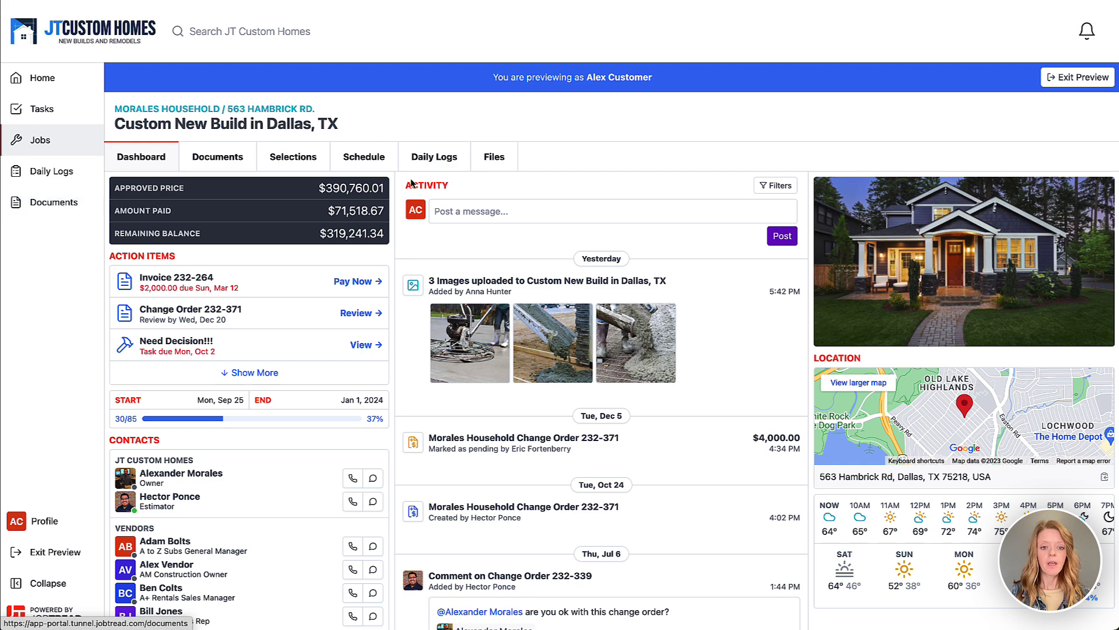
scroll(613, 183, "down", 2)
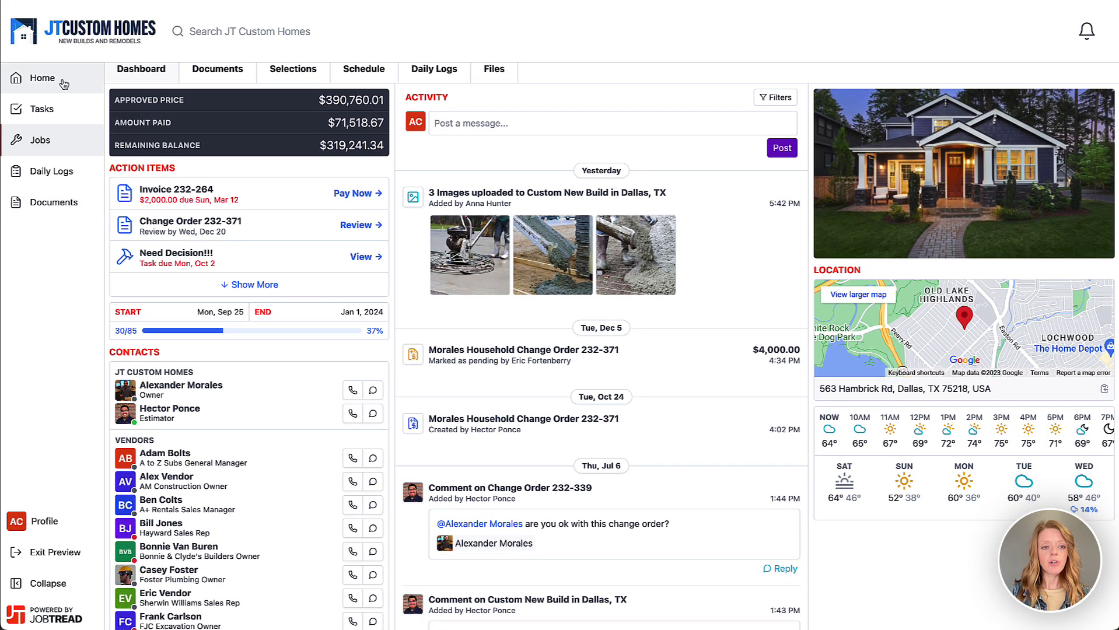
scroll(297, 165, "up", 1)
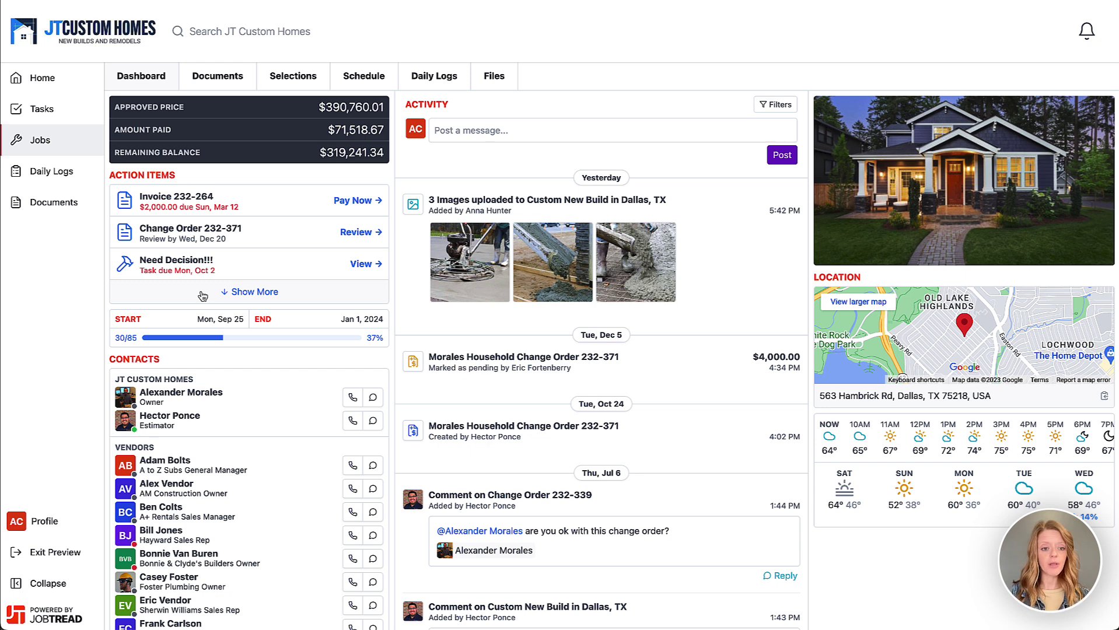
scroll(203, 296, "down", 3)
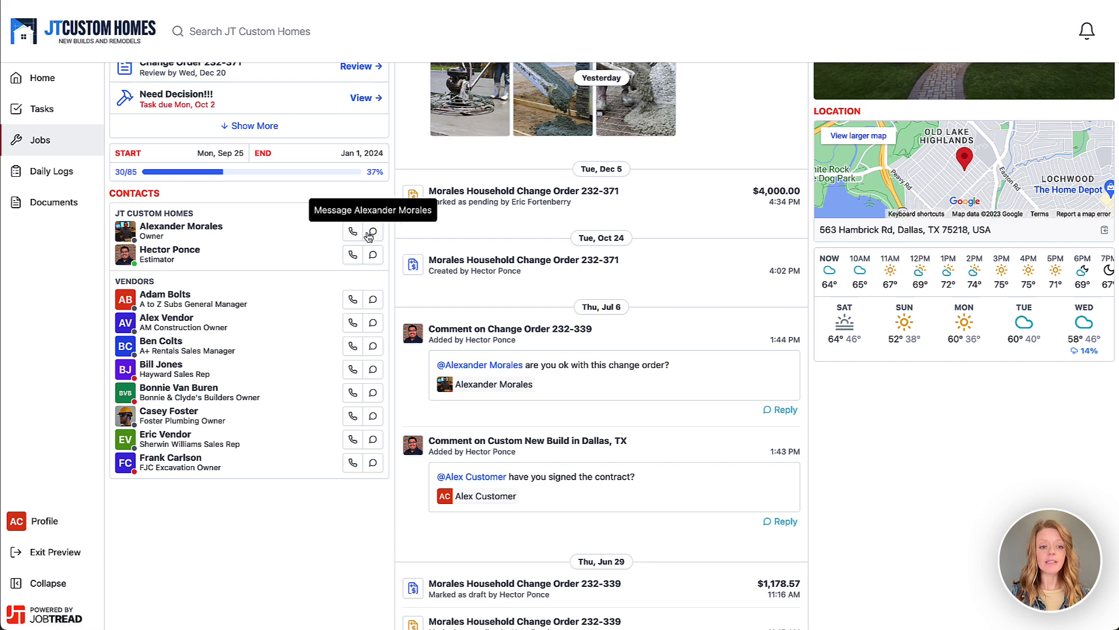
scroll(369, 235, "up", 3)
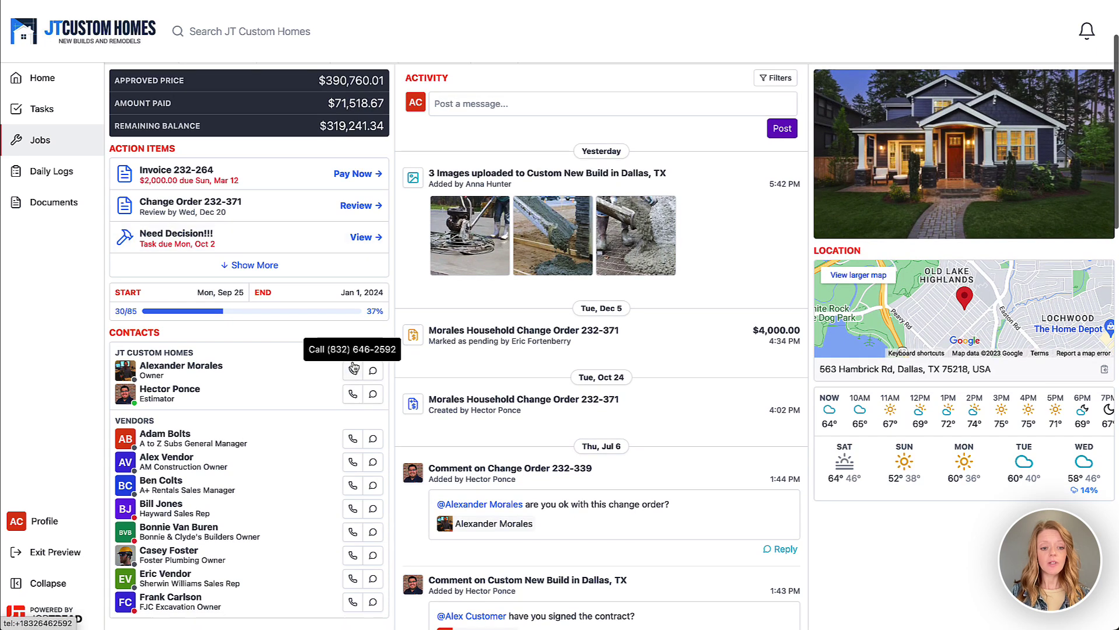
Tag the estimator and owner in a new portal post and start an @ mention.
left_click(374, 393)
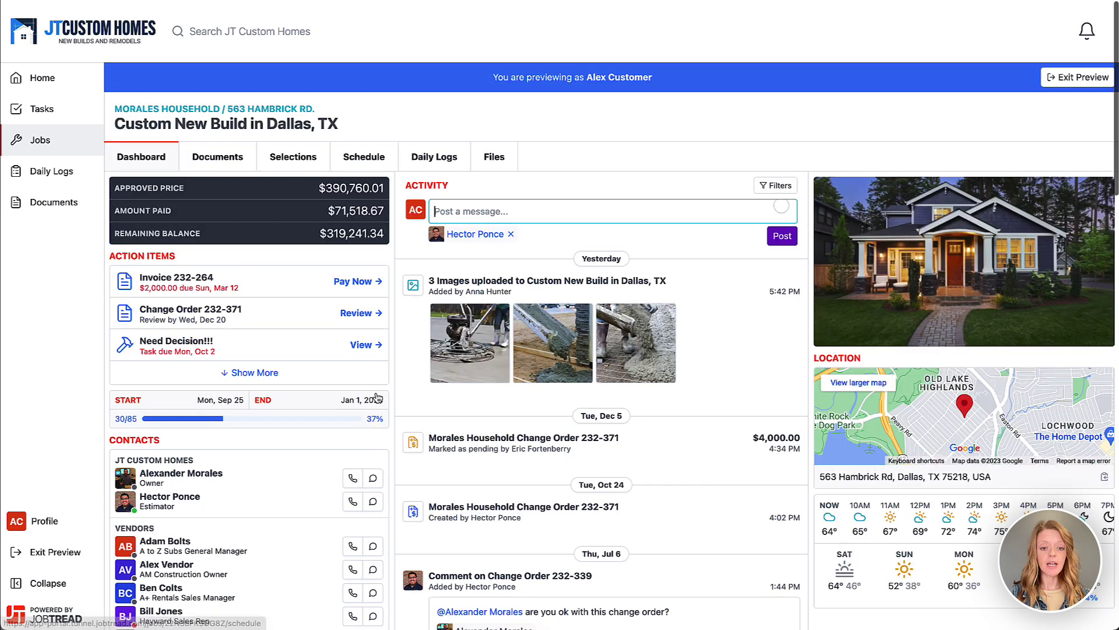
left_click(374, 480)
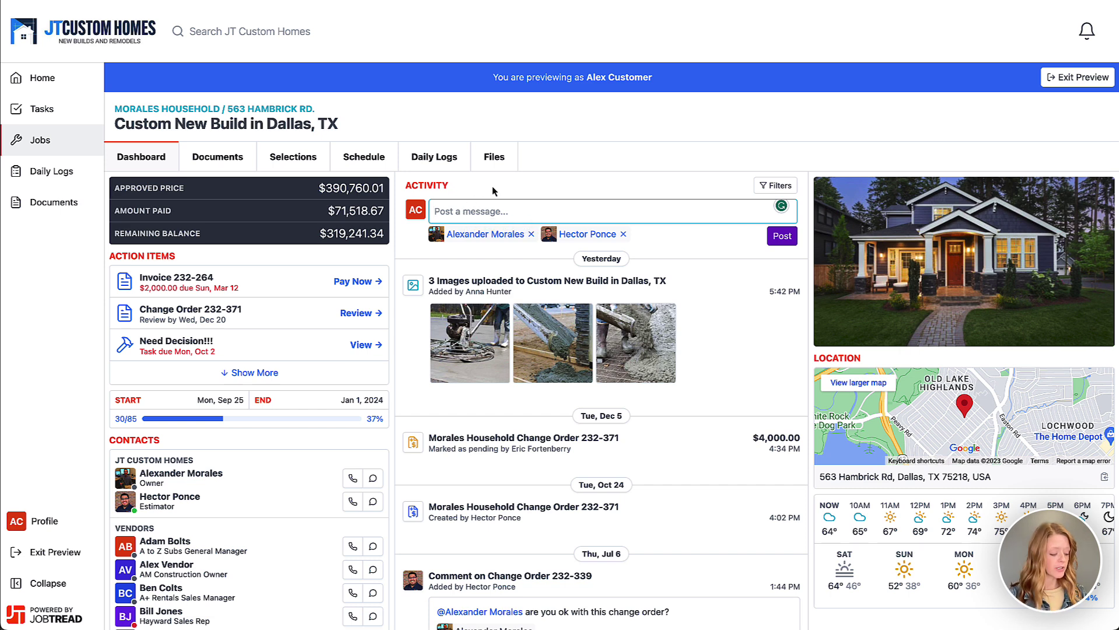
type("@")
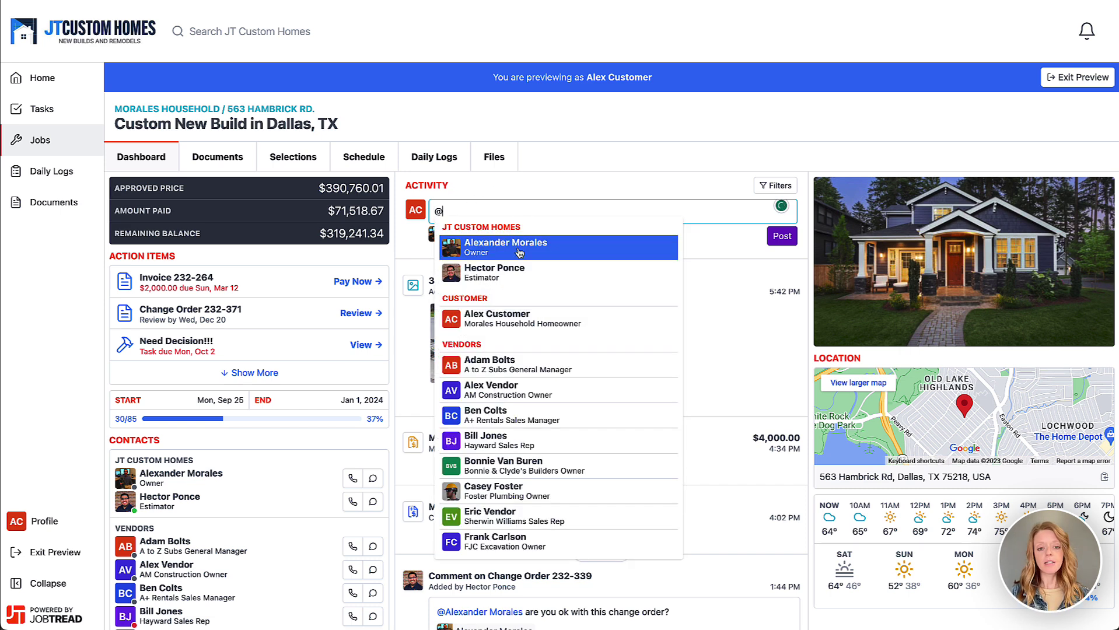